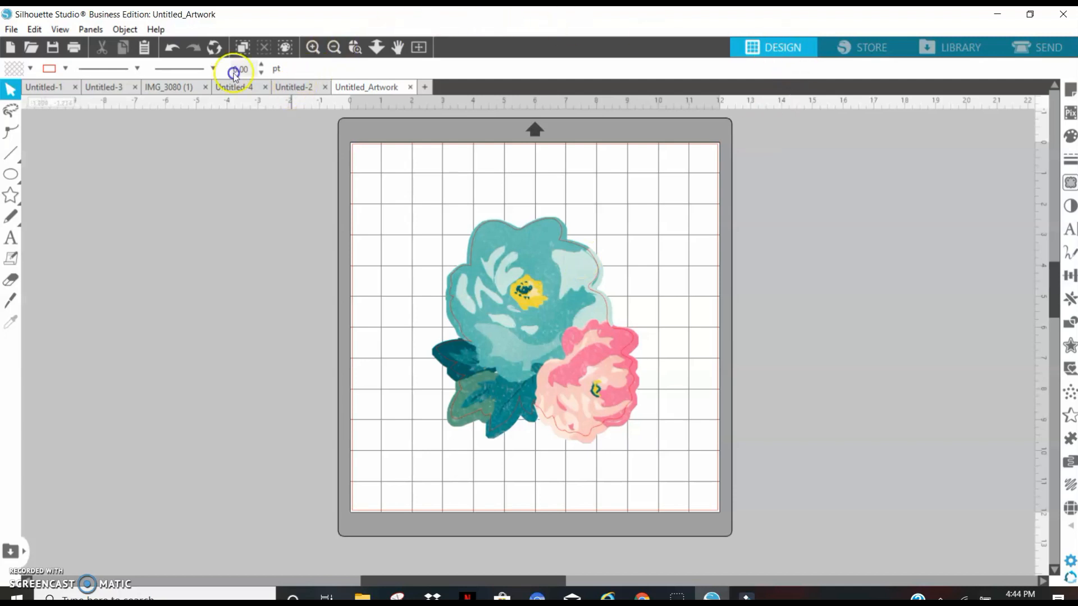
# Open the "The Happiest Place on Earth" image file as a new design.
pyautogui.click(292, 89)
pyautogui.click(32, 49)
pyautogui.click(176, 109)
pyautogui.click(406, 319)
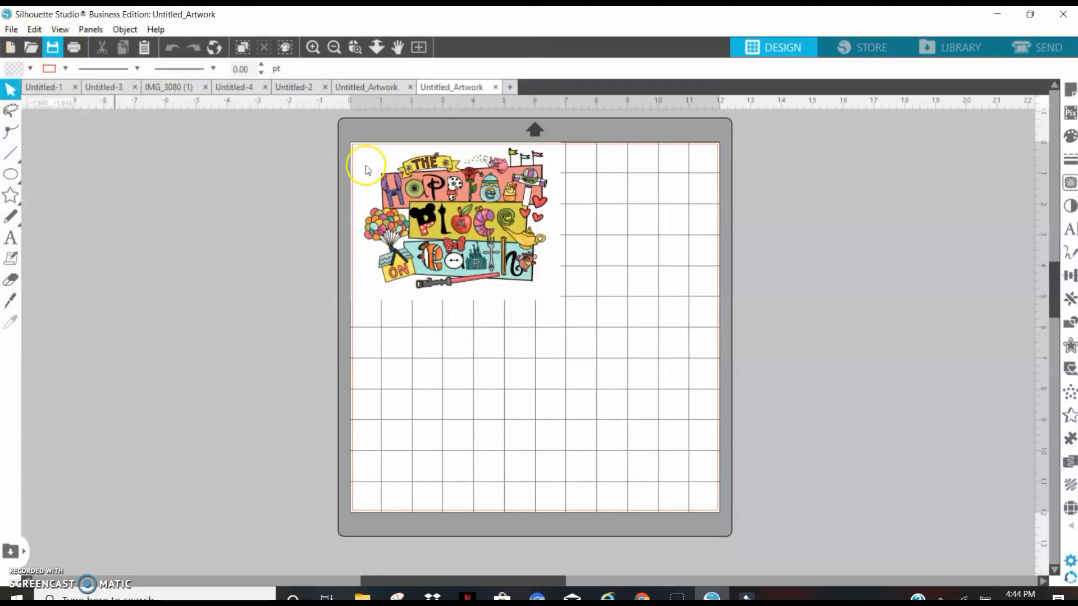
# Enlarge the imported image to about 11.45 by 8.59 in and move it to the middle of the page width.
pyautogui.click(383, 183)
pyautogui.moveTo(565, 294); pyautogui.dragTo(719, 414)
pyautogui.moveTo(546, 255); pyautogui.dragTo(549, 281)
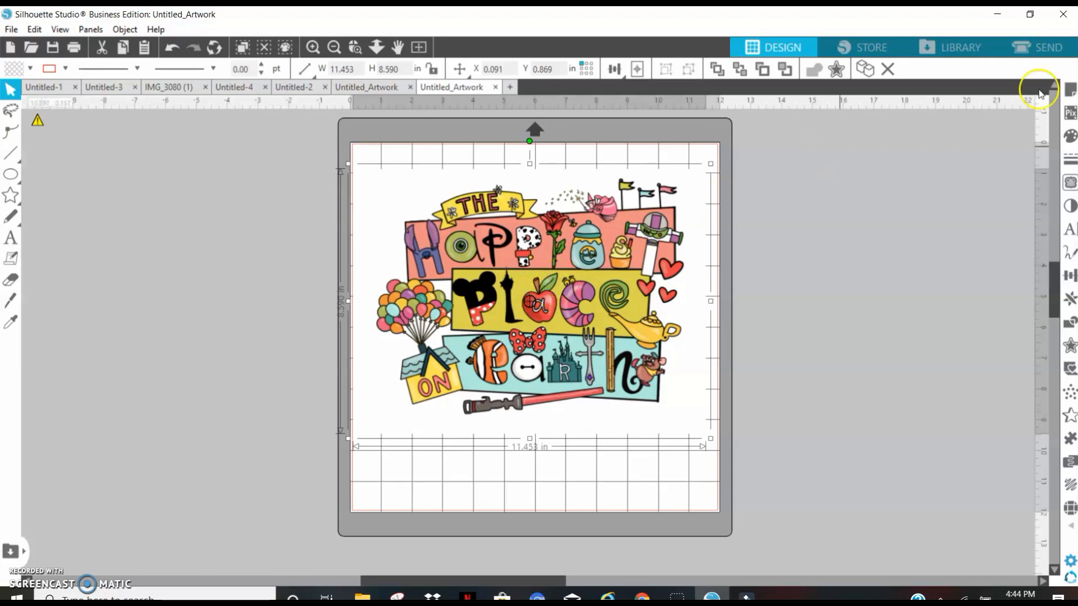
# Set the media size to Letter (8.5 x 11 in) and turn on registration marks.
pyautogui.click(1070, 91)
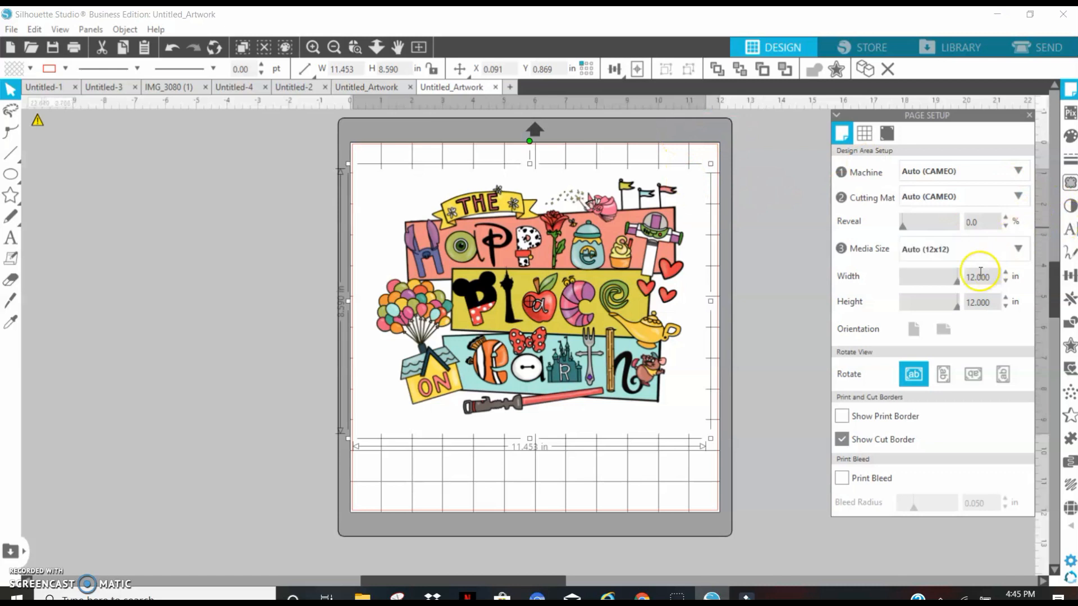
pyautogui.click(945, 250)
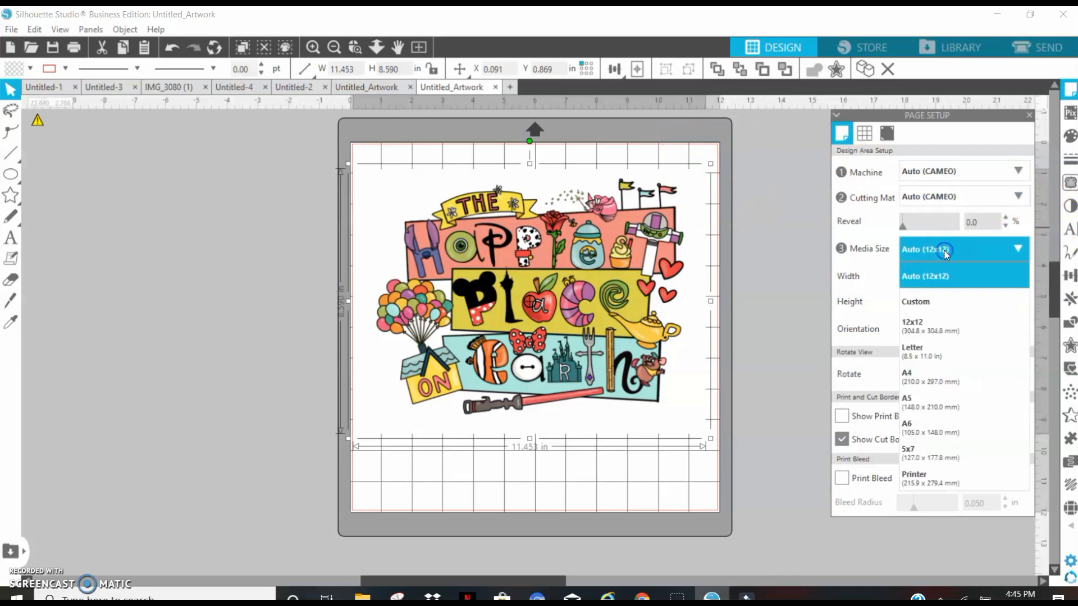
pyautogui.click(932, 352)
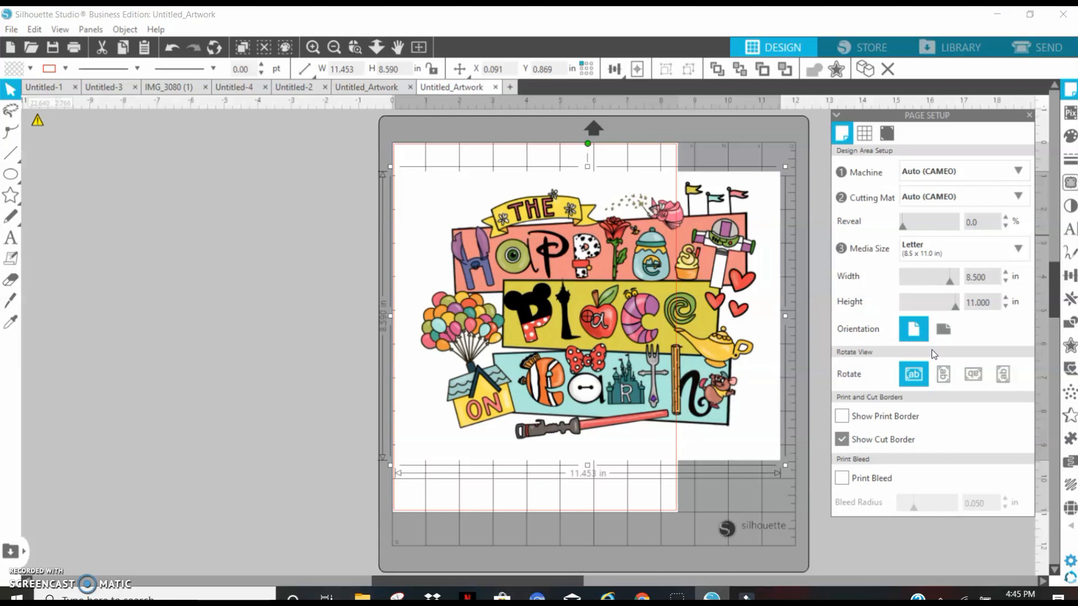
pyautogui.click(887, 135)
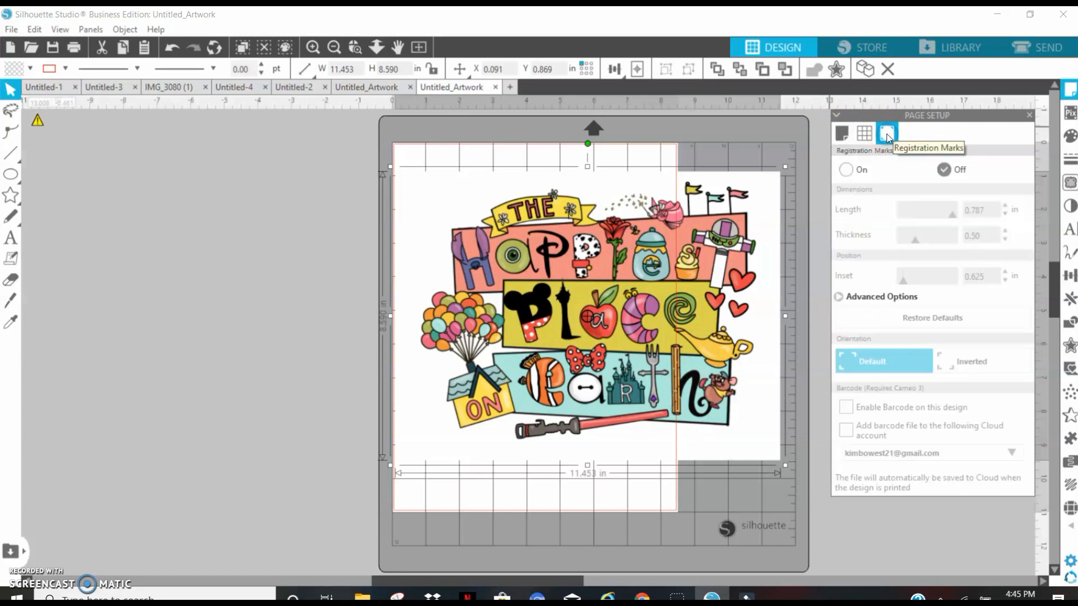
pyautogui.click(846, 170)
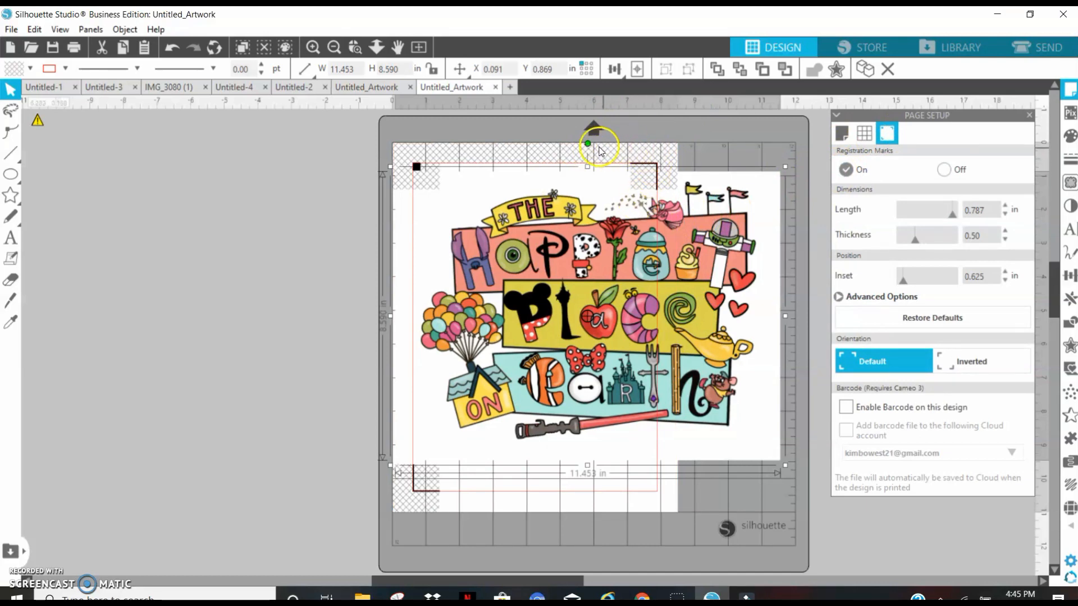
# Rotate the artwork a quarter turn clockwise, reduce it to about 10.03 by 7.52 in and place it over the Letter page.
pyautogui.moveTo(588, 143); pyautogui.dragTo(757, 313)
pyautogui.moveTo(736, 118); pyautogui.dragTo(592, 99)
pyautogui.moveTo(566, 272); pyautogui.dragTo(265, 262)
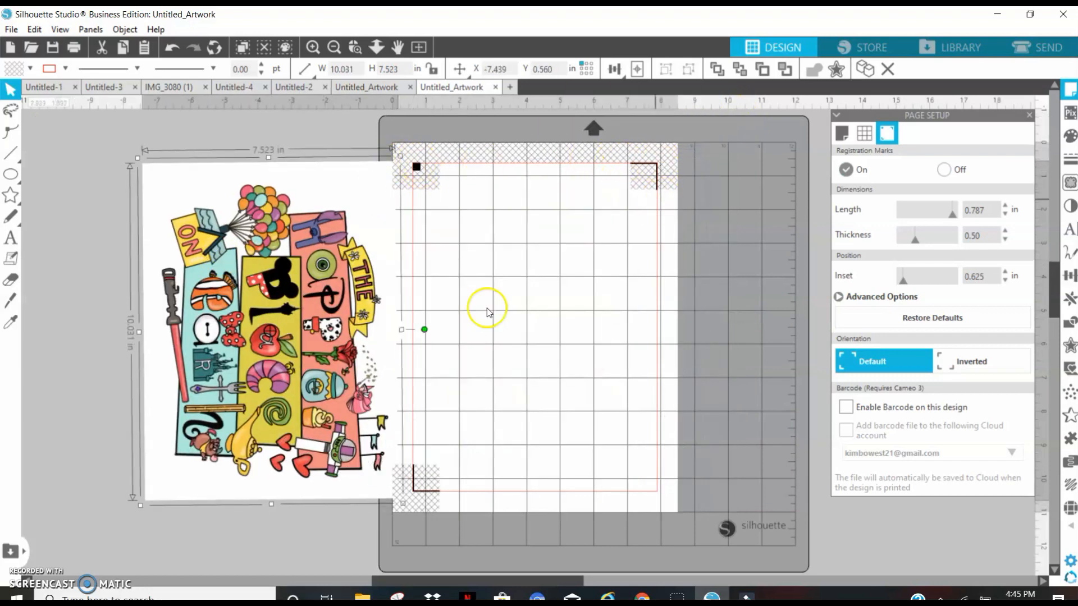
pyautogui.moveTo(331, 261); pyautogui.dragTo(567, 263)
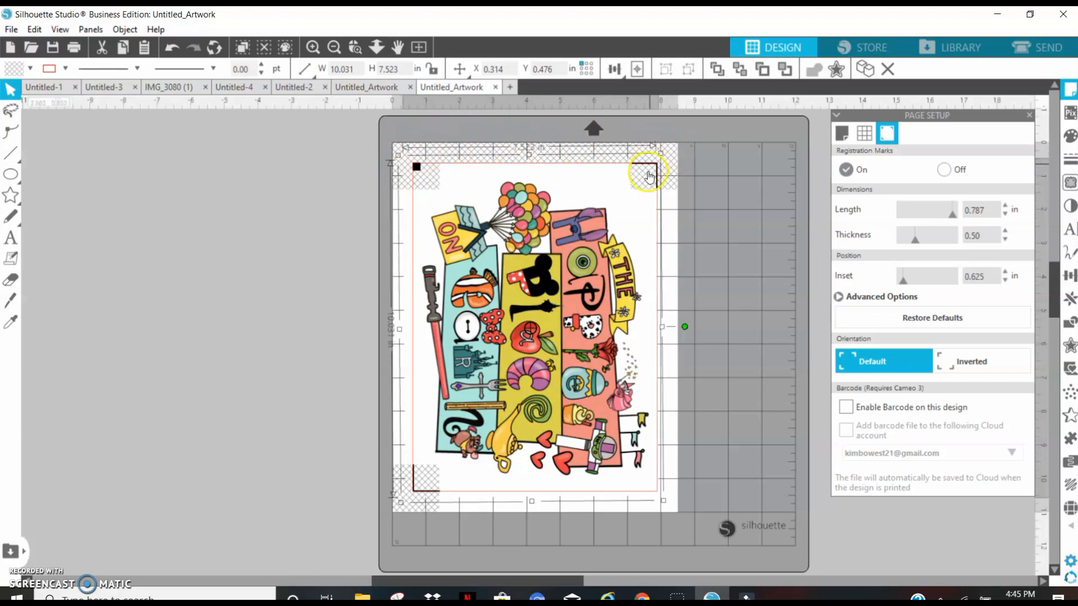
# Enlarge the rotated artwork to about 10.61 by 7.96 in and position its design inside the cut border, clear of the registration marks.
pyautogui.moveTo(547, 309)
pyautogui.mouseDown()
pyautogui.moveTo(544, 290)
pyautogui.moveTo(539, 301)
pyautogui.mouseUp()
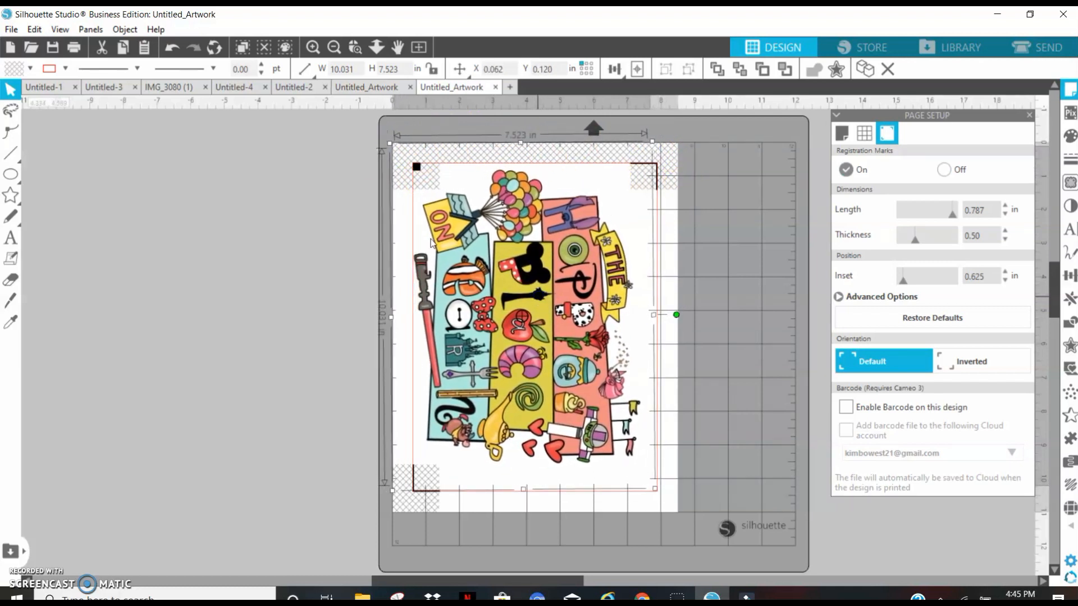
pyautogui.moveTo(653, 489); pyautogui.dragTo(669, 507)
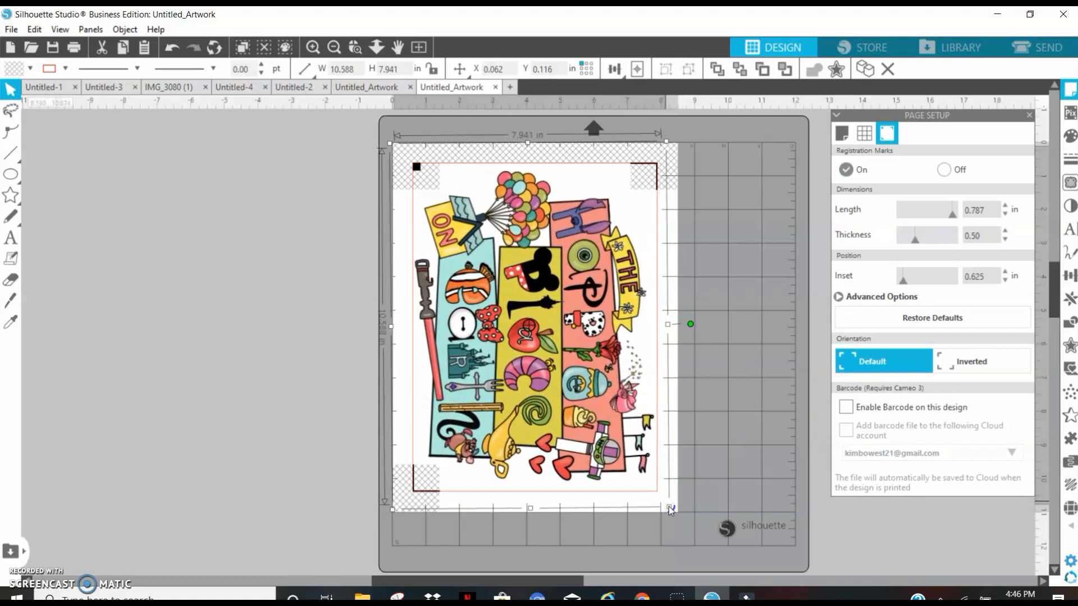
pyautogui.moveTo(670, 508); pyautogui.dragTo(671, 509)
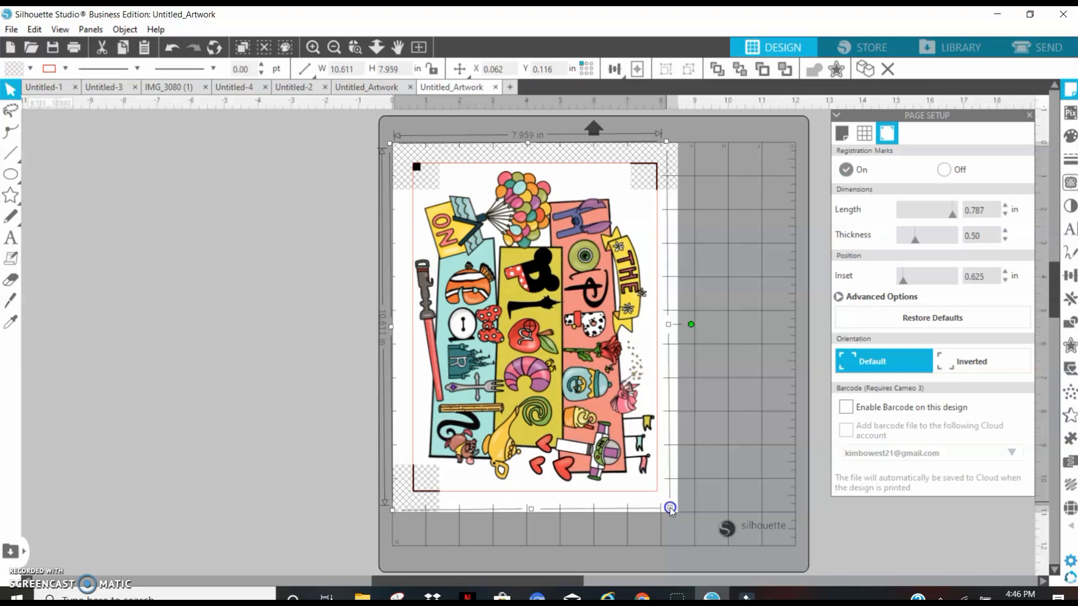
pyautogui.moveTo(476, 308); pyautogui.dragTo(476, 303)
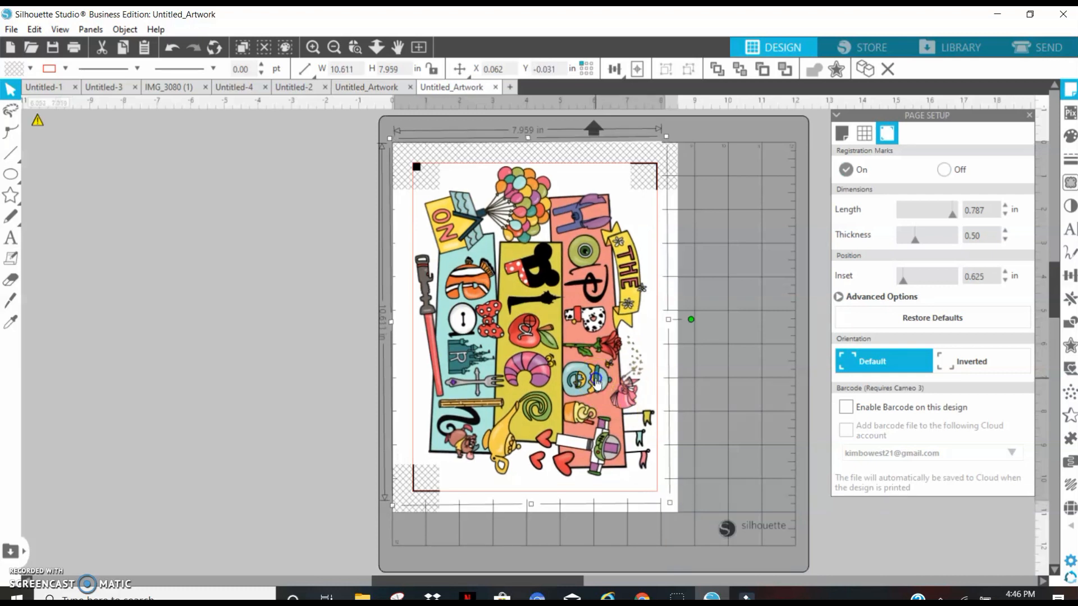
pyautogui.click(738, 355)
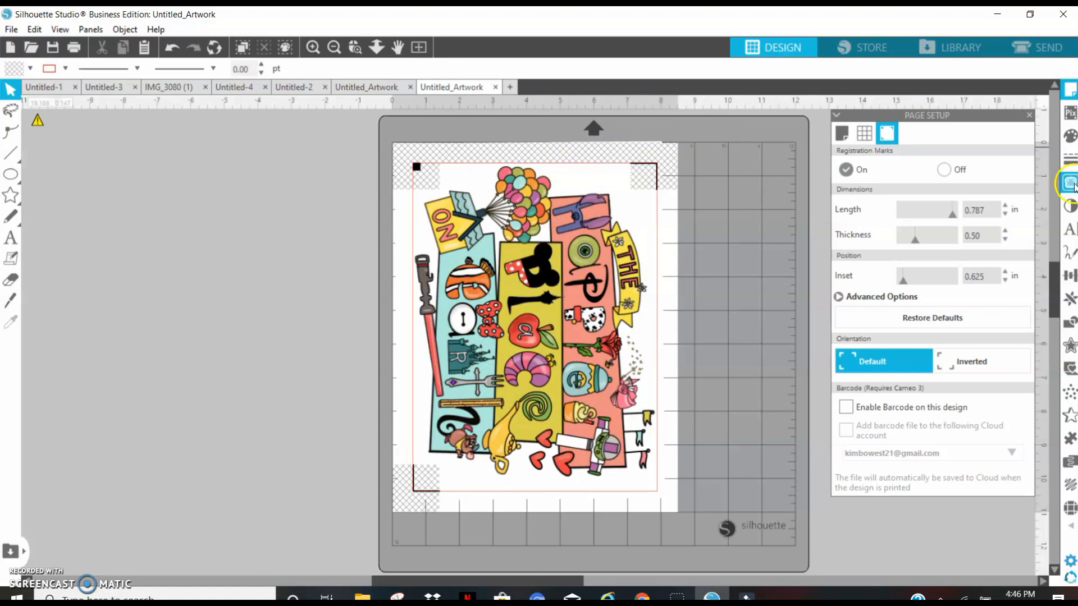
# Trace the outer edge of the artwork with a trace area covering the whole page.
pyautogui.click(1070, 182)
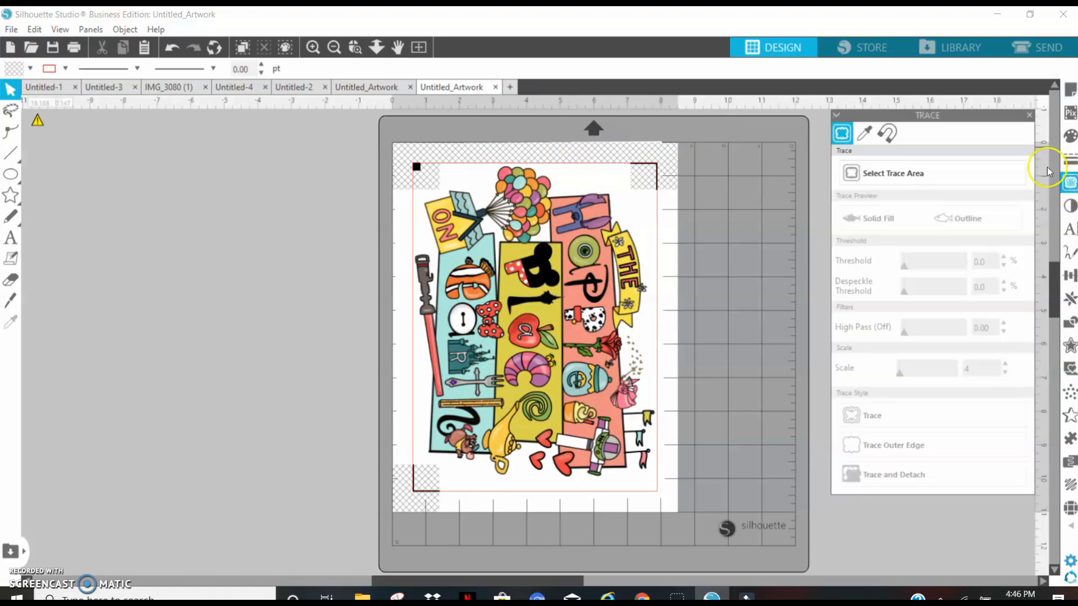
pyautogui.click(945, 172)
pyautogui.moveTo(386, 136)
pyautogui.mouseDown()
pyautogui.moveTo(542, 348)
pyautogui.moveTo(739, 541)
pyautogui.moveTo(699, 516)
pyautogui.mouseUp()
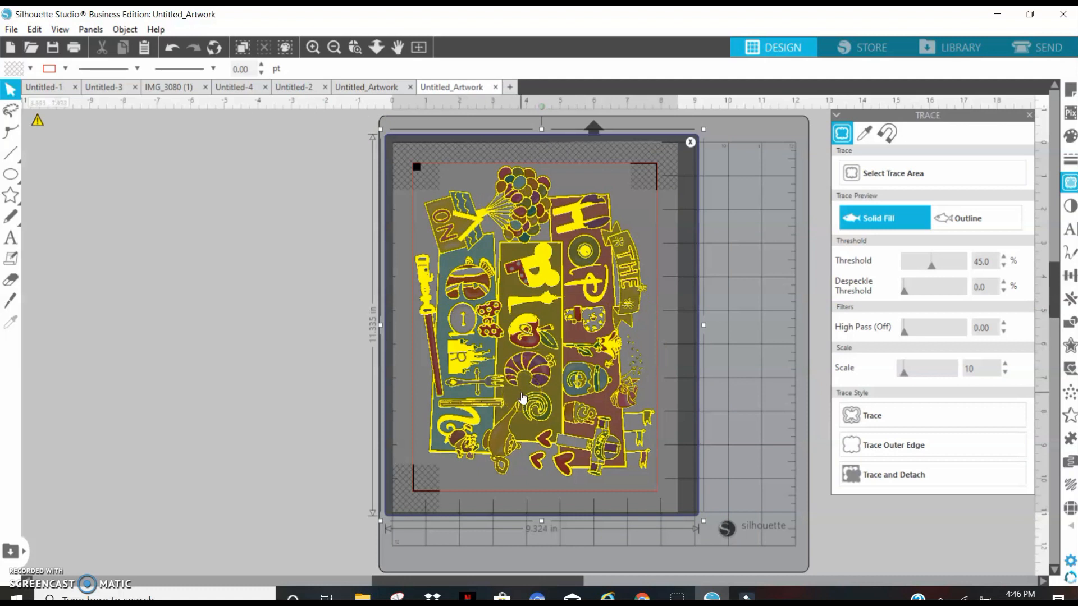
pyautogui.click(918, 449)
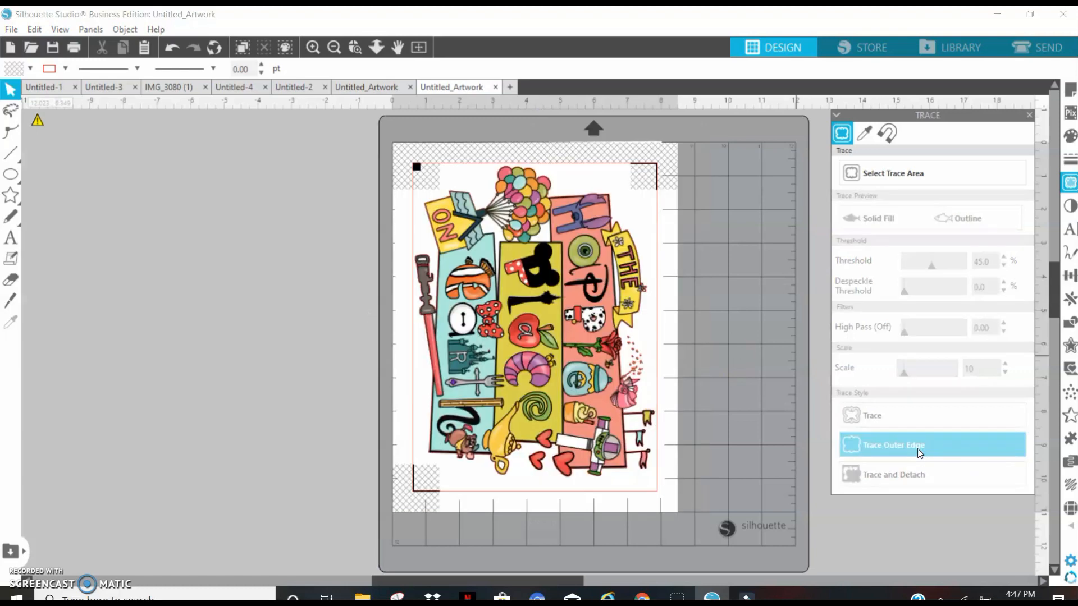
# Move the artwork off the page to inspect the traced cut outline, and undo the move.
pyautogui.click(522, 271)
pyautogui.moveTo(522, 271); pyautogui.dragTo(236, 272)
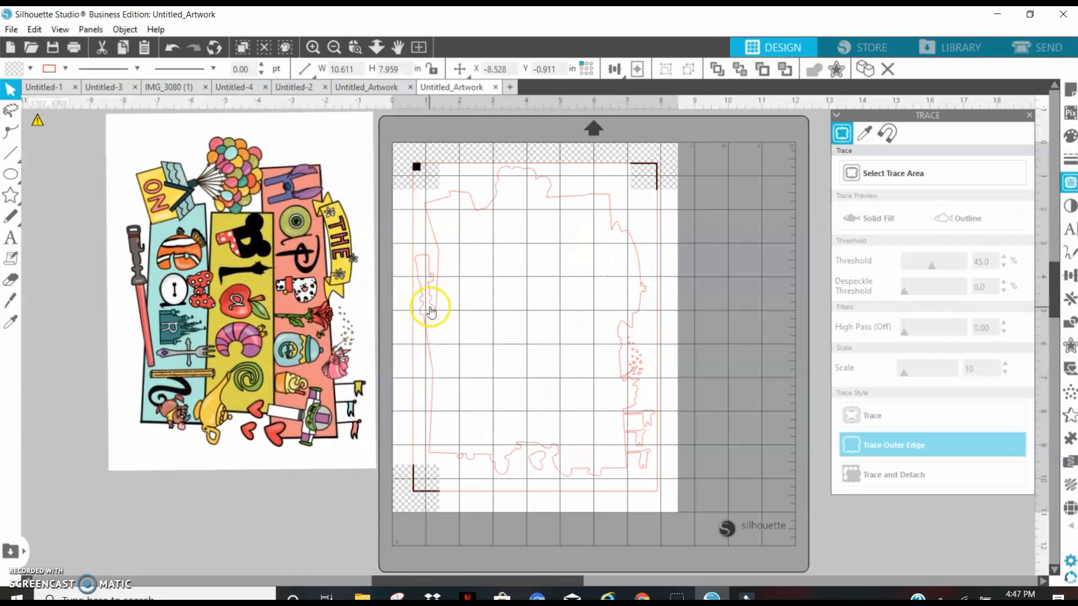
pyautogui.click(430, 289)
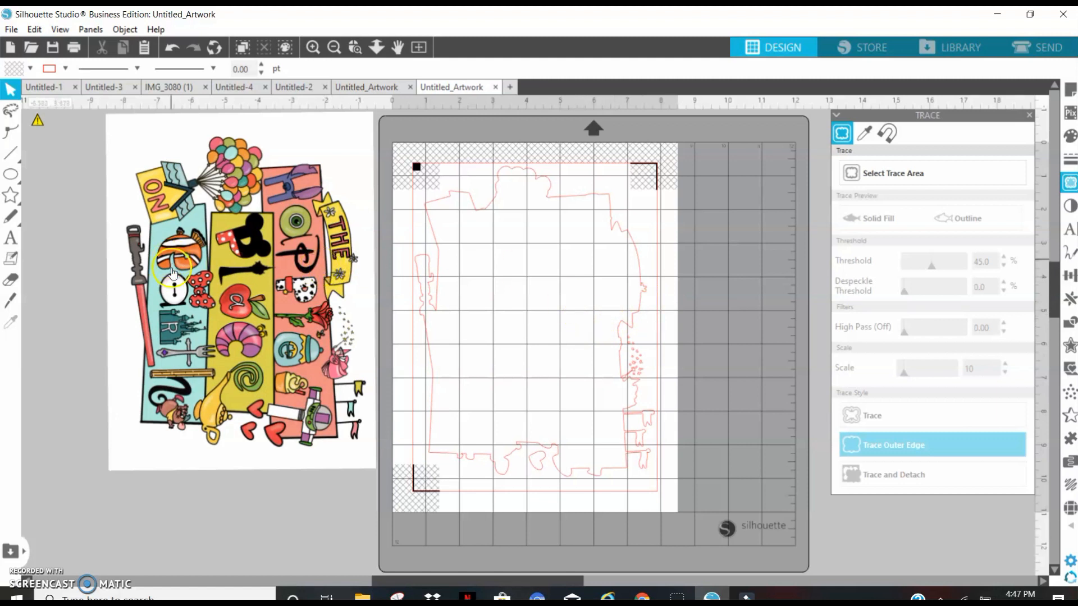
pyautogui.click(169, 48)
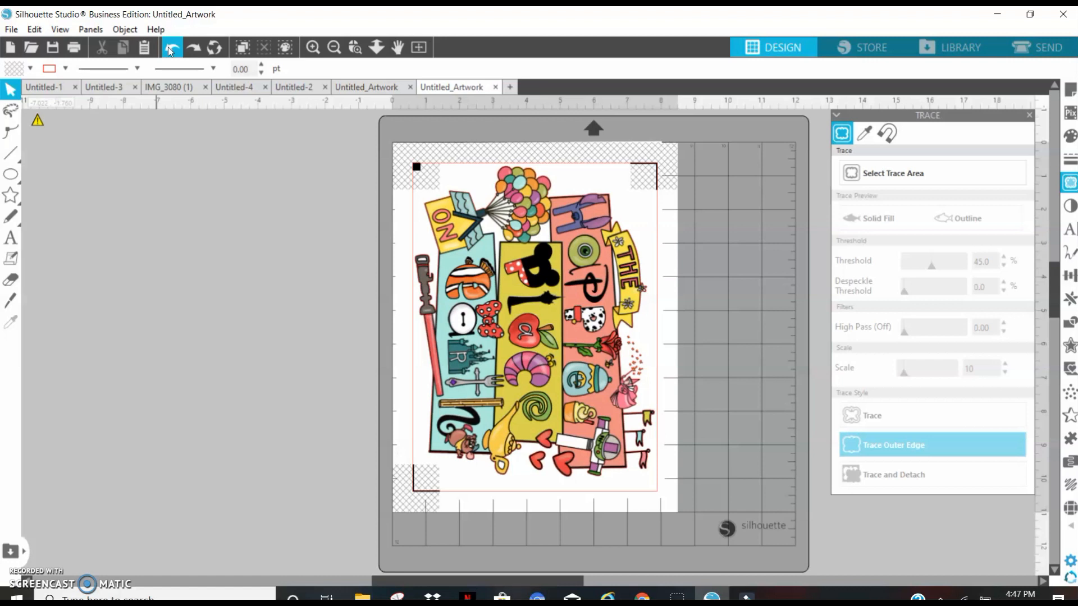
# Open the print settings for the current page.
pyautogui.click(73, 49)
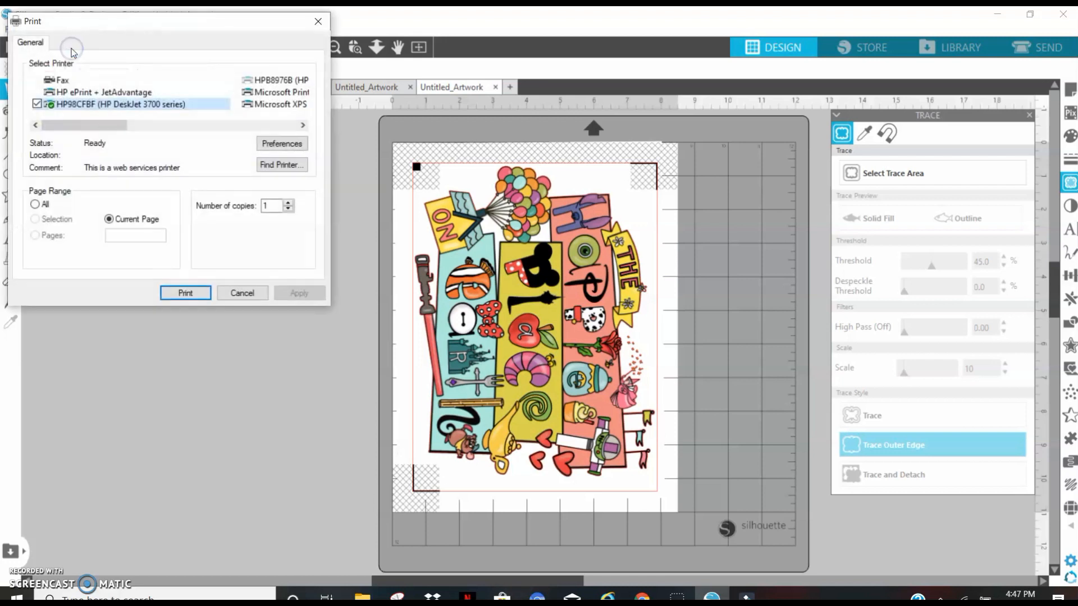